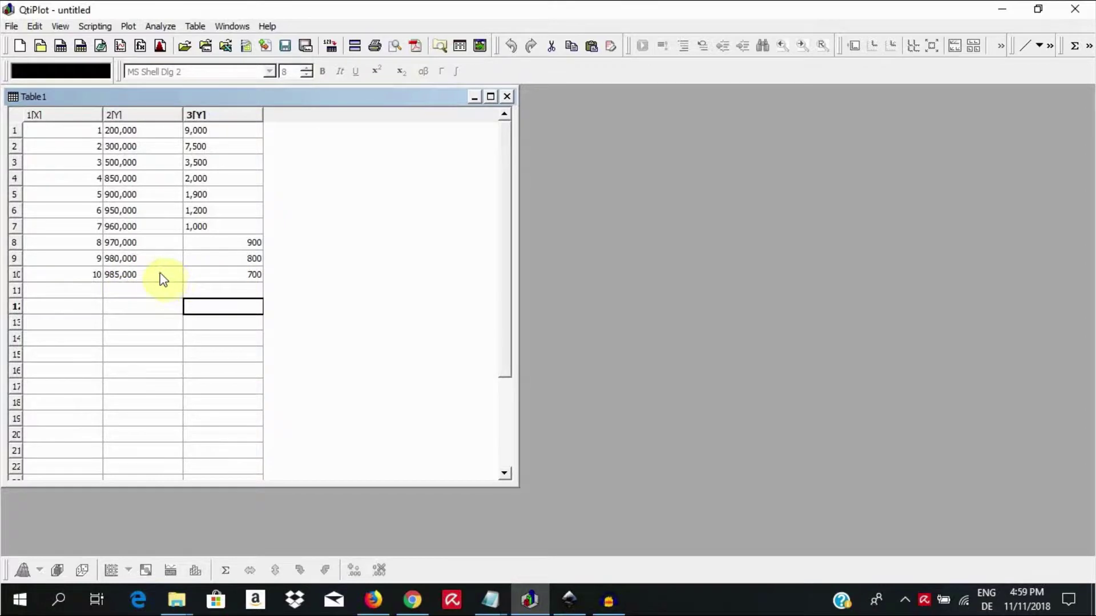
Plot the X column and both Y columns as a Line + Symbol graph, Graph1.
drag(35, 132, 214, 274)
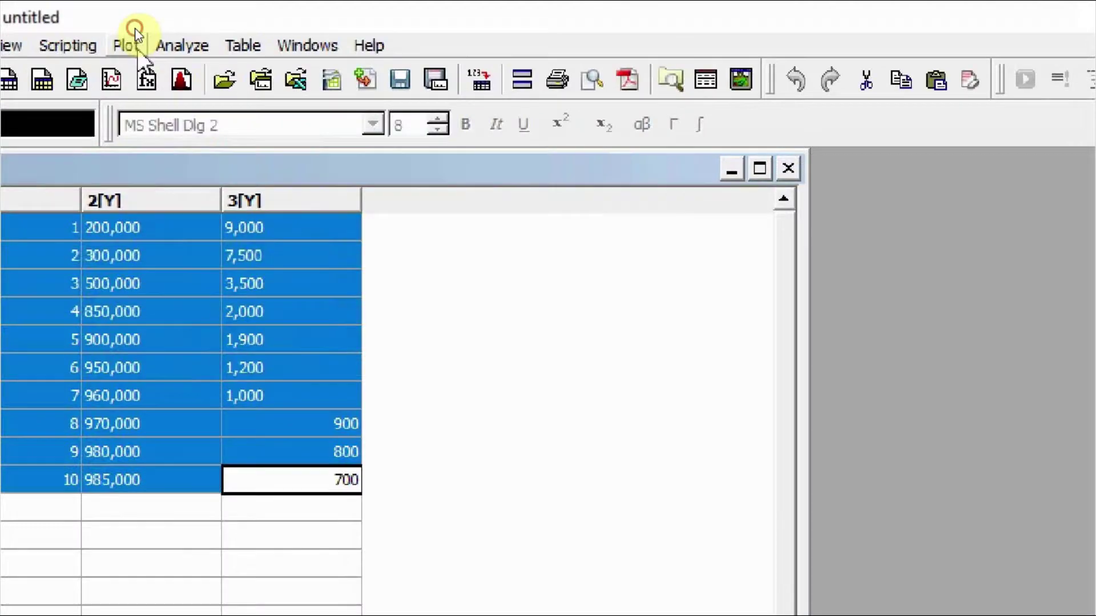
click(134, 29)
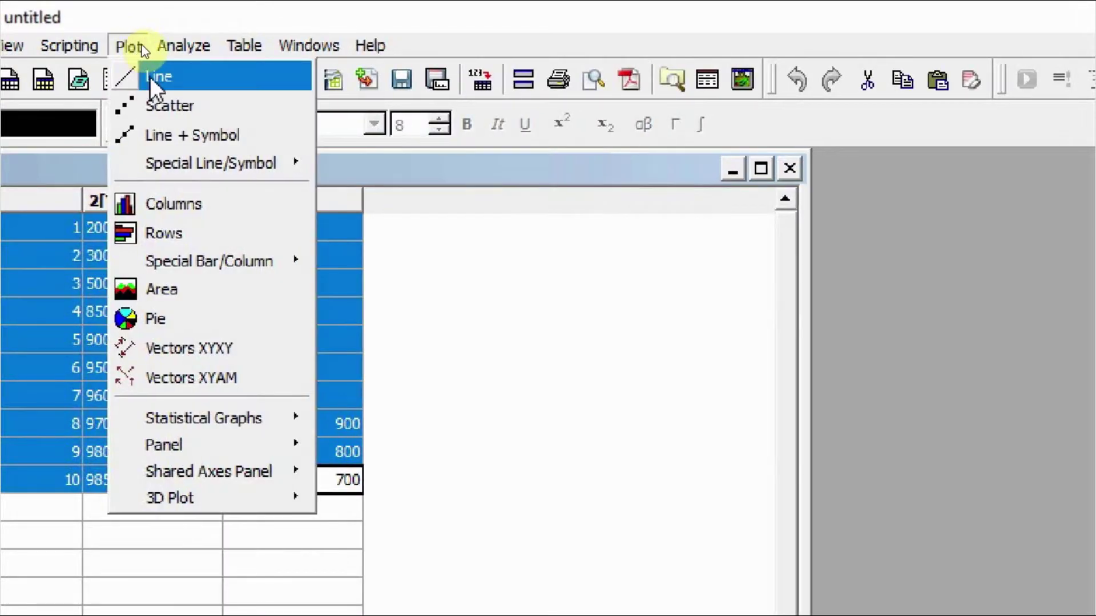
click(170, 136)
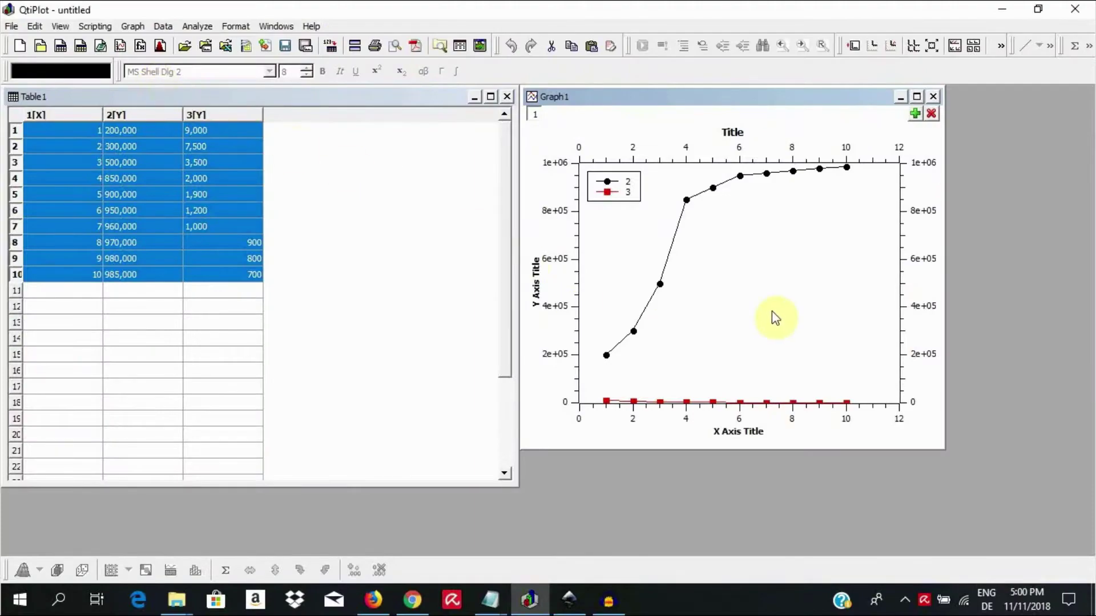
click(766, 279)
In Plot details, attach the Table1 1(X),3(Y) curve to the Right y axis and apply.
right_click(765, 282)
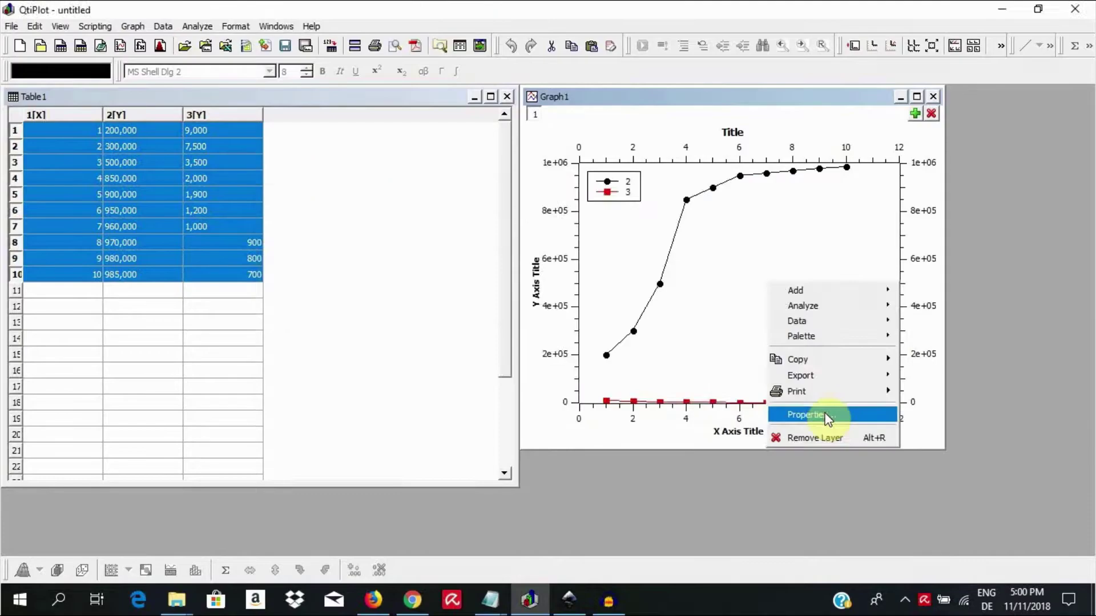
click(826, 416)
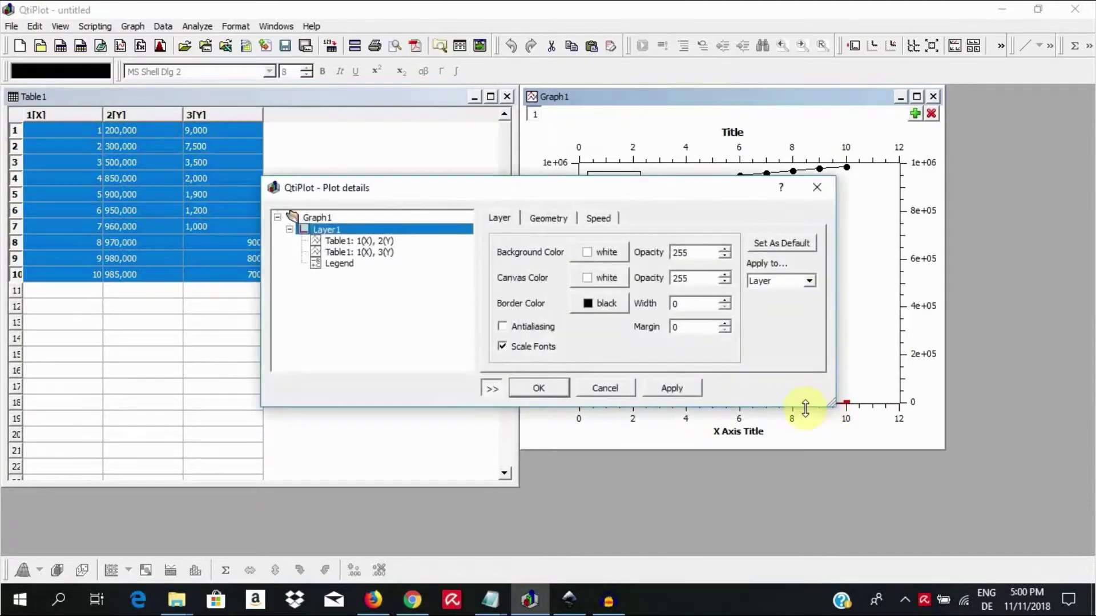
click(369, 249)
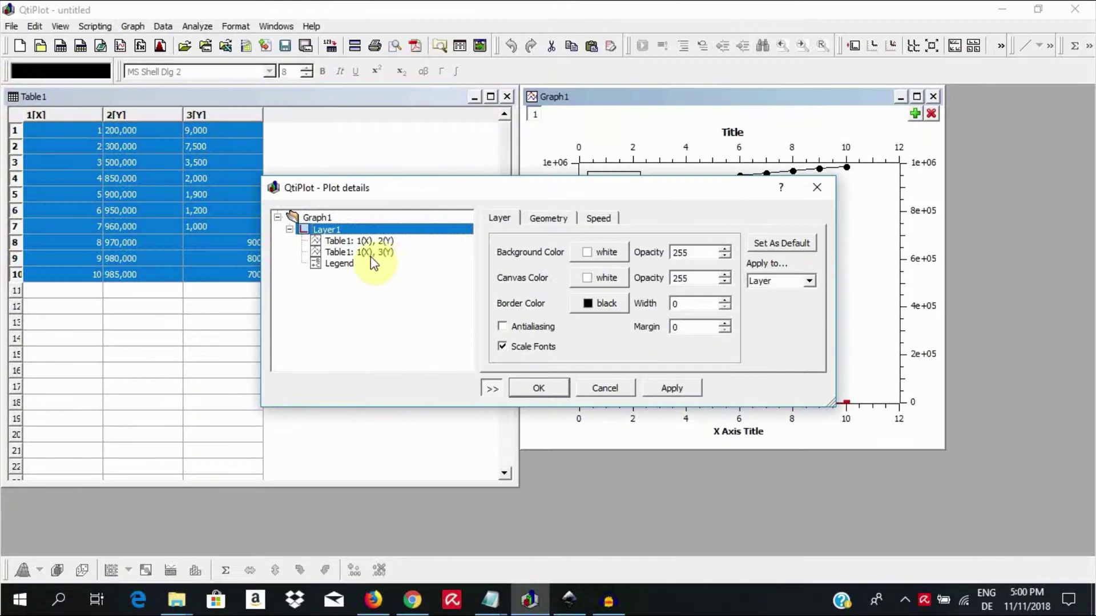
click(370, 252)
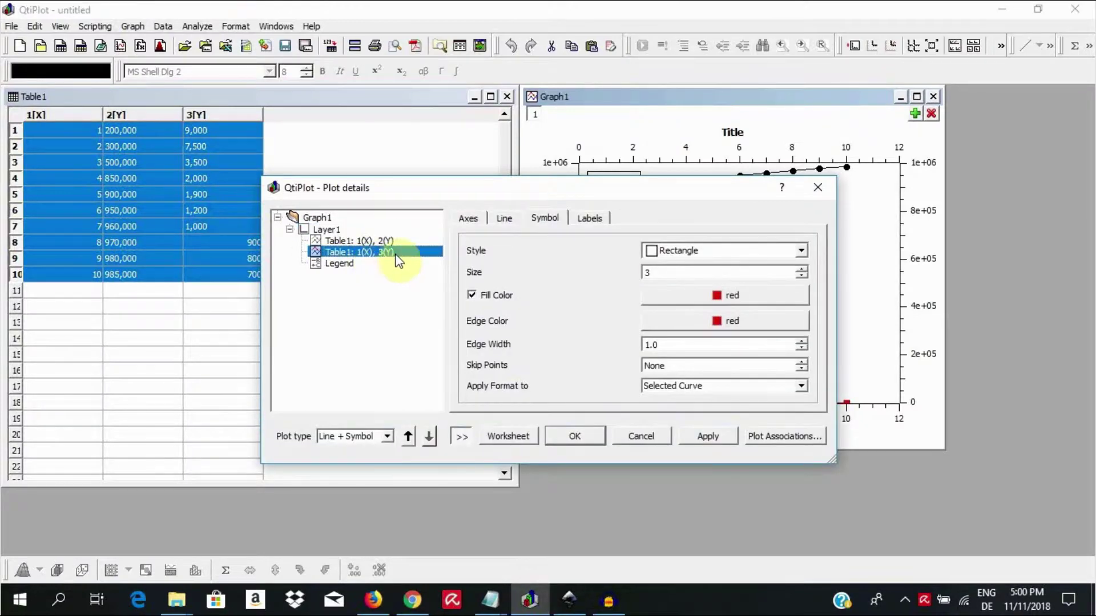
mouse_move(474, 198)
mouse_down()
mouse_move(392, 275)
mouse_move(309, 209)
mouse_up()
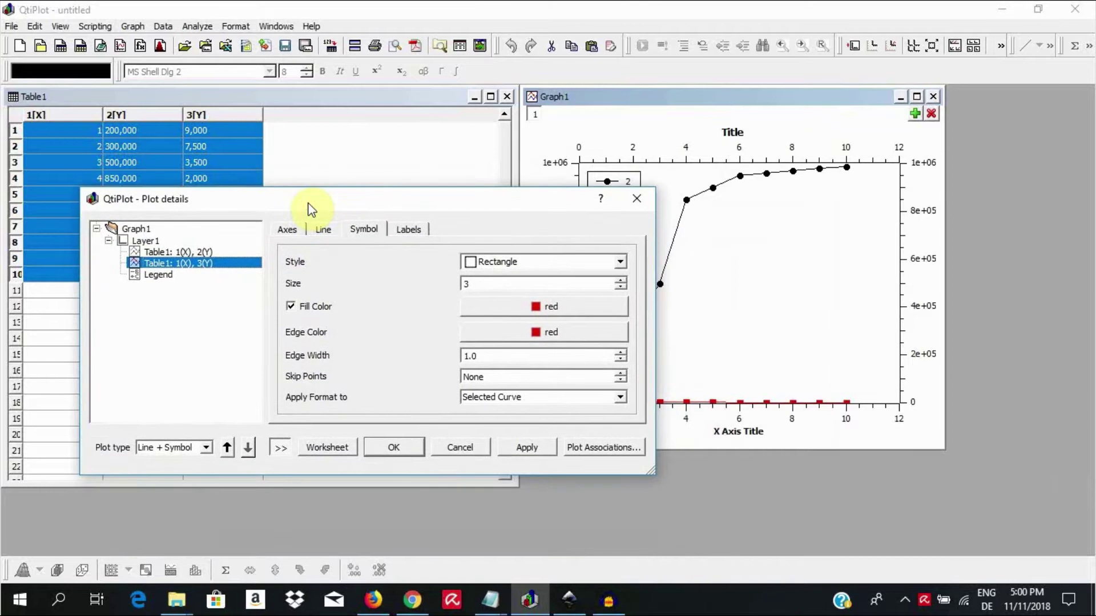
click(295, 229)
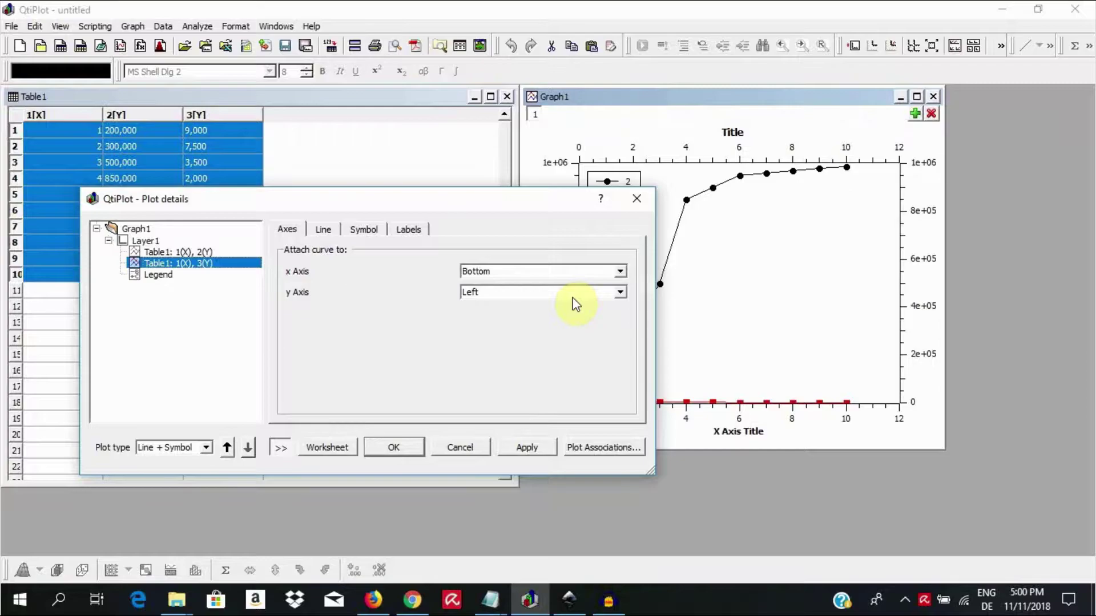
click(574, 296)
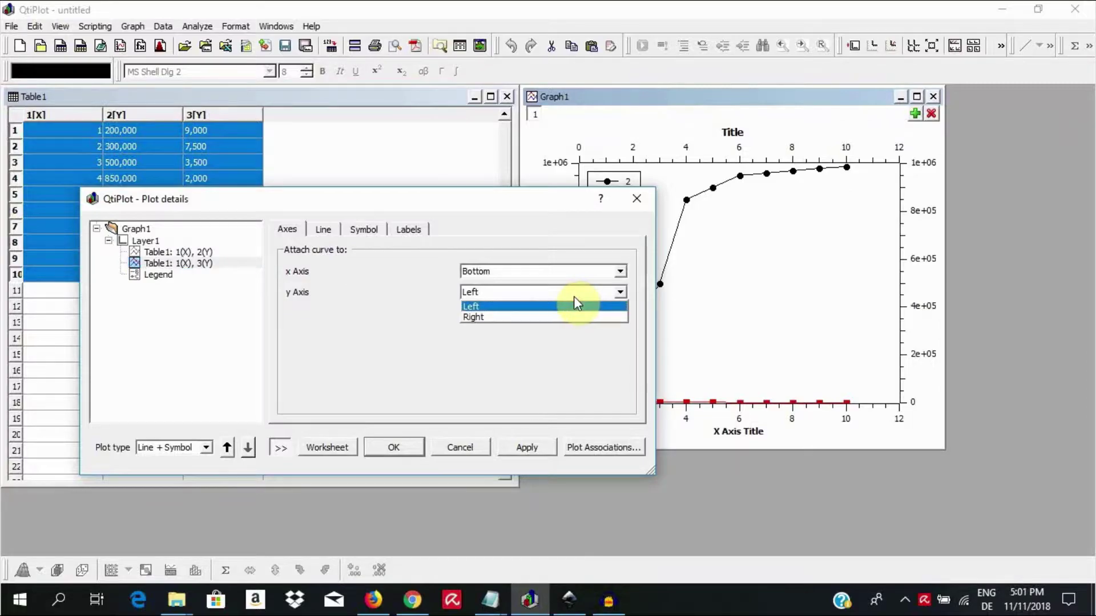
click(563, 317)
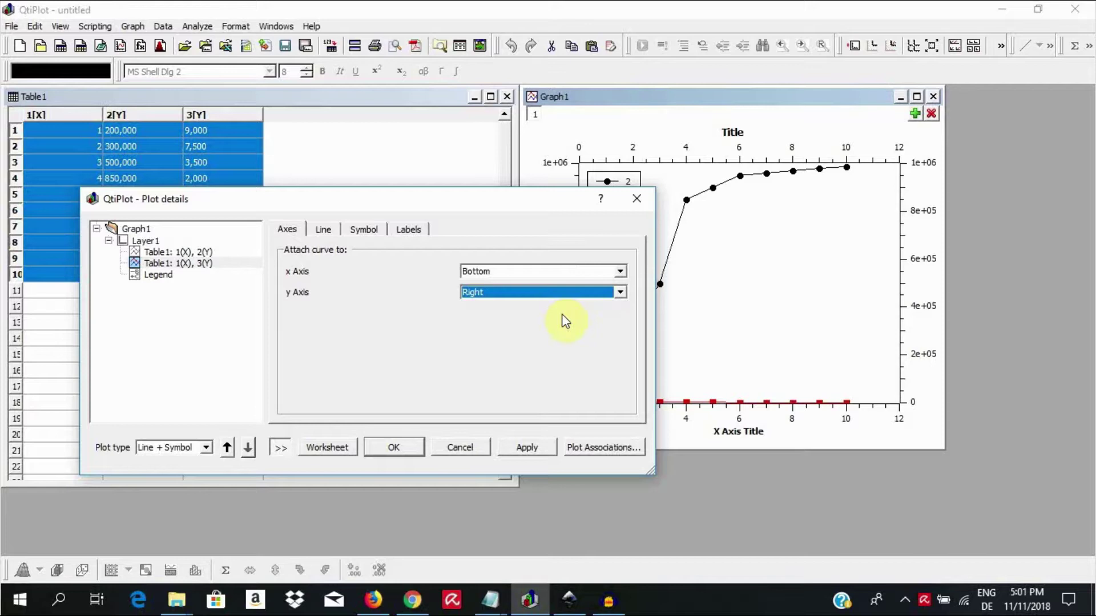
click(521, 451)
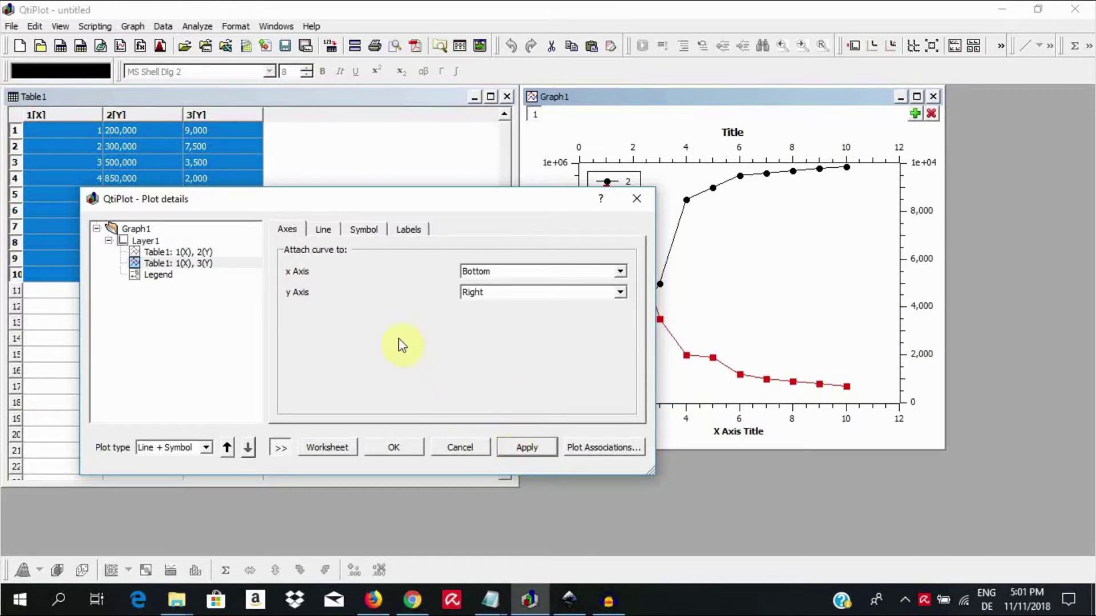
Review the column 3 curve's Line, Symbol and Labels settings, then apply and close Plot details.
click(328, 237)
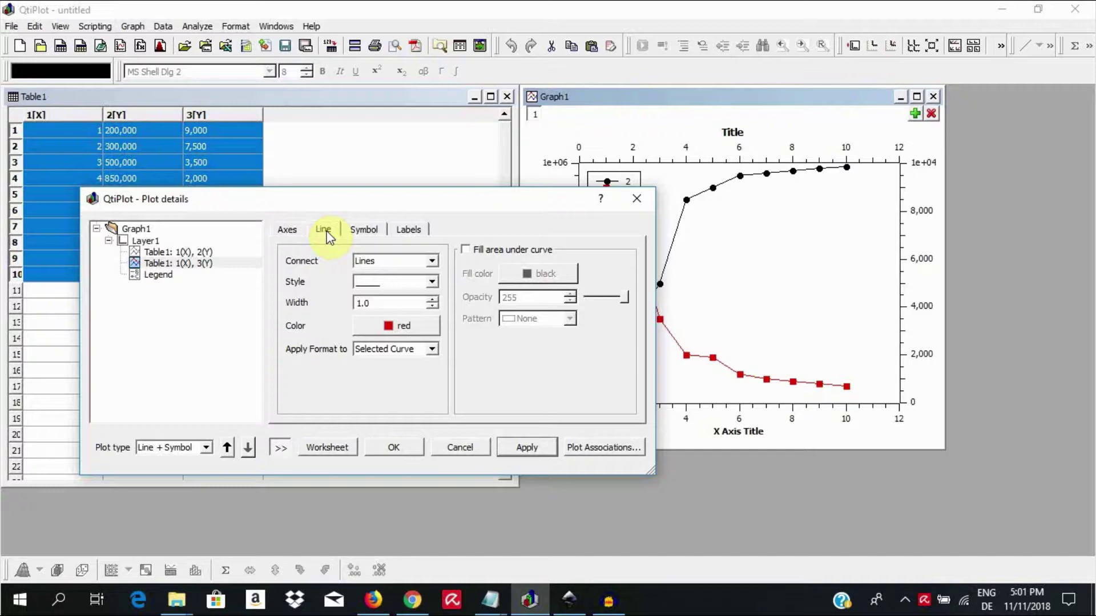
mouse_move(323, 209)
mouse_down()
mouse_move(313, 222)
mouse_move(269, 205)
mouse_up()
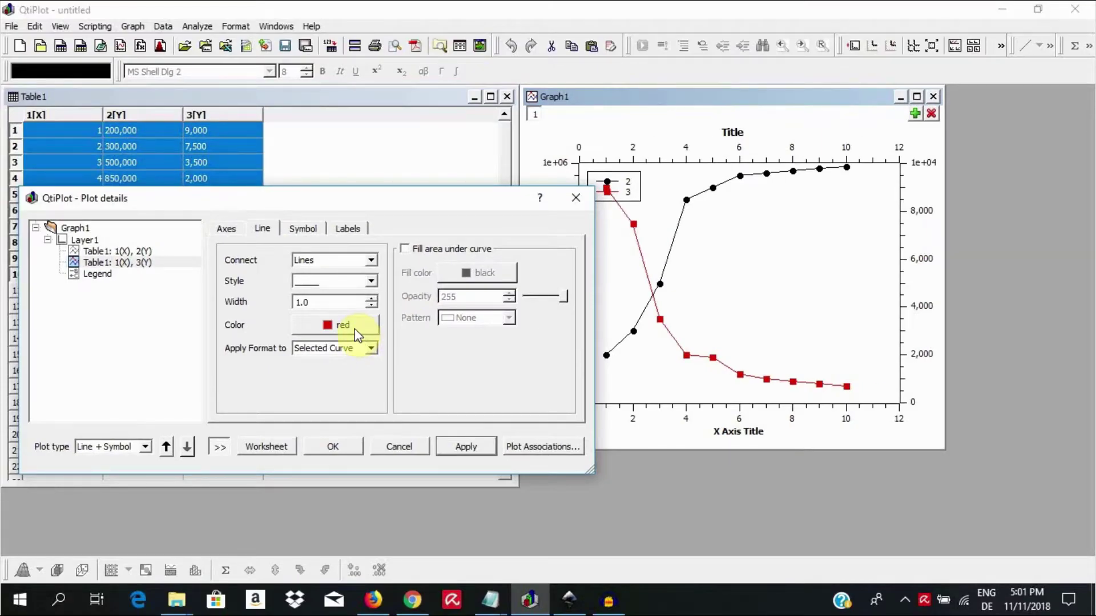
click(311, 228)
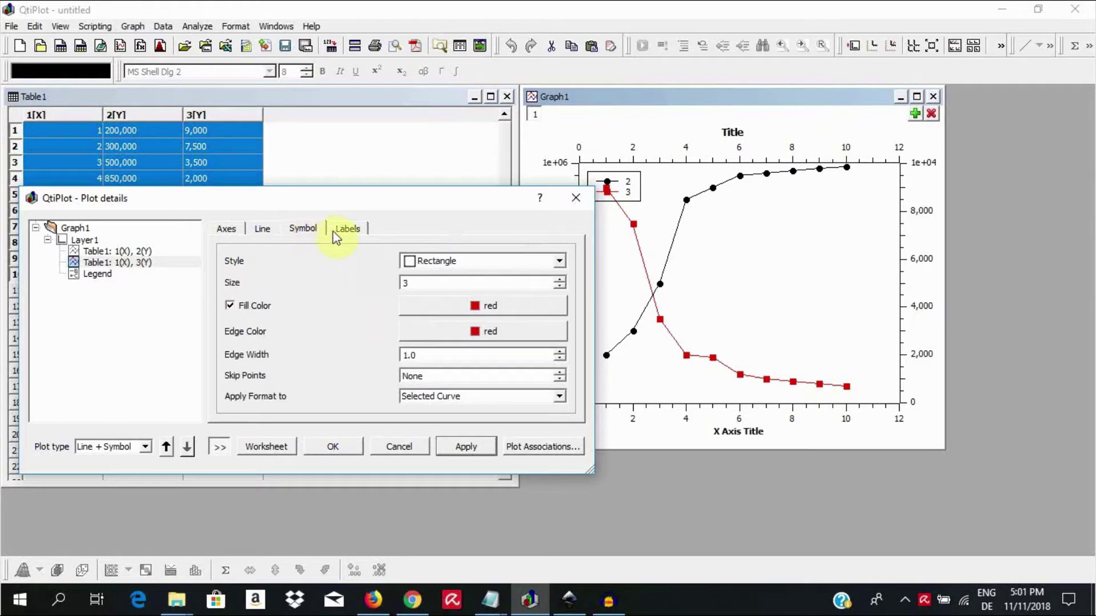
click(348, 229)
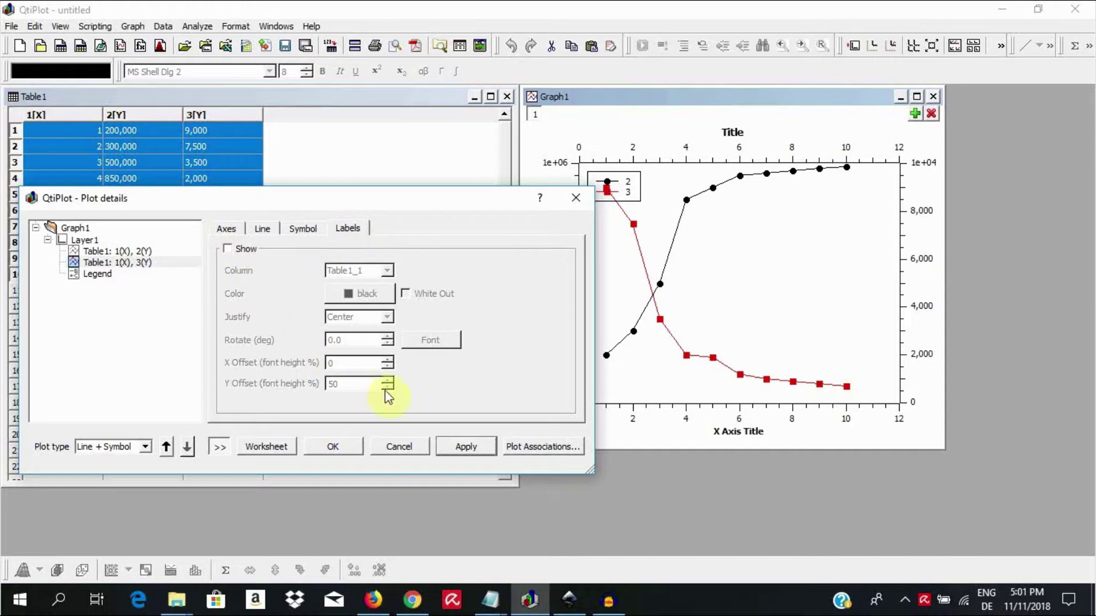
click(466, 447)
click(335, 450)
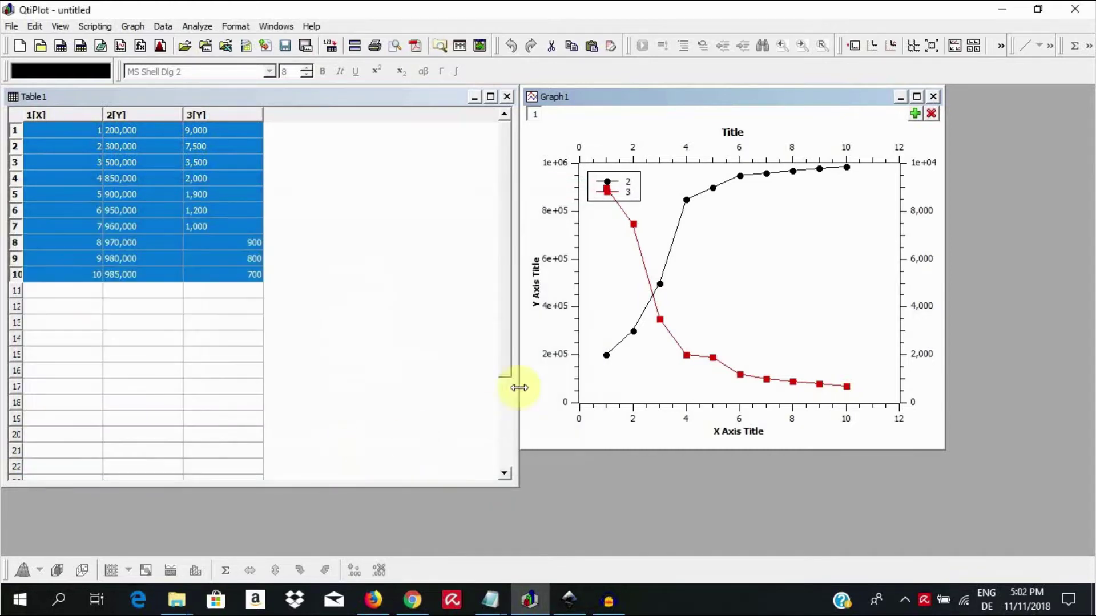
Set the left axis to a linear 0–1,000,000 scale.
double_click(575, 308)
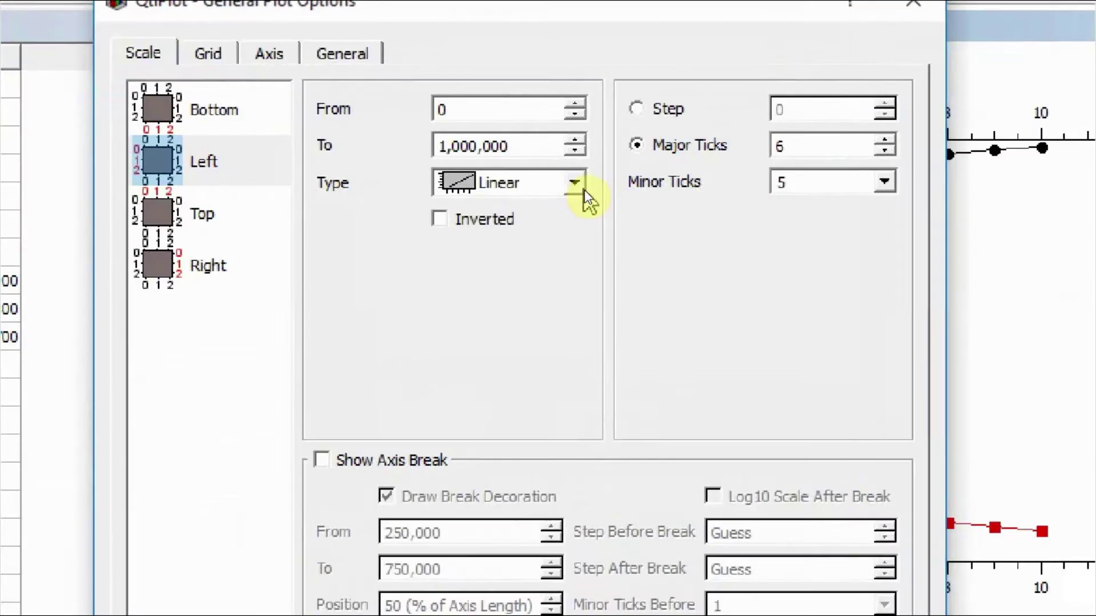
click(580, 187)
click(579, 187)
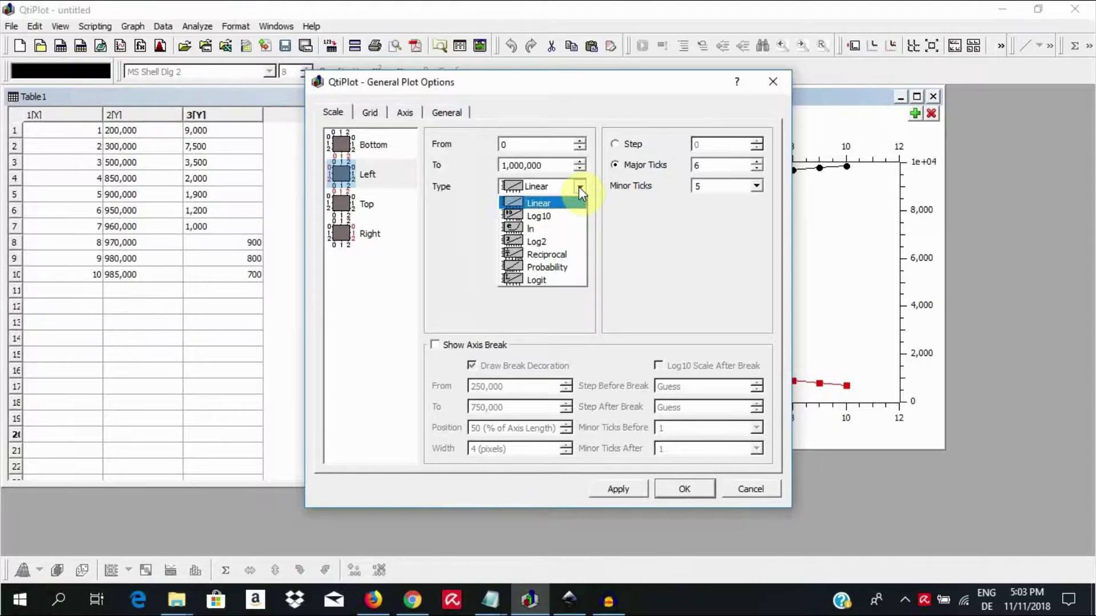
click(579, 187)
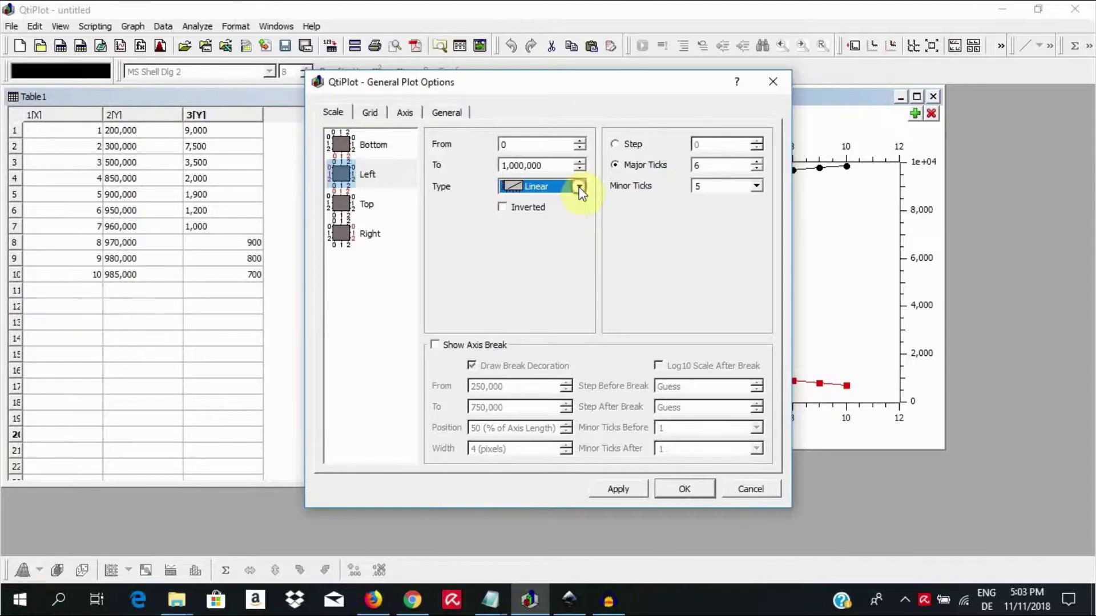
click(639, 489)
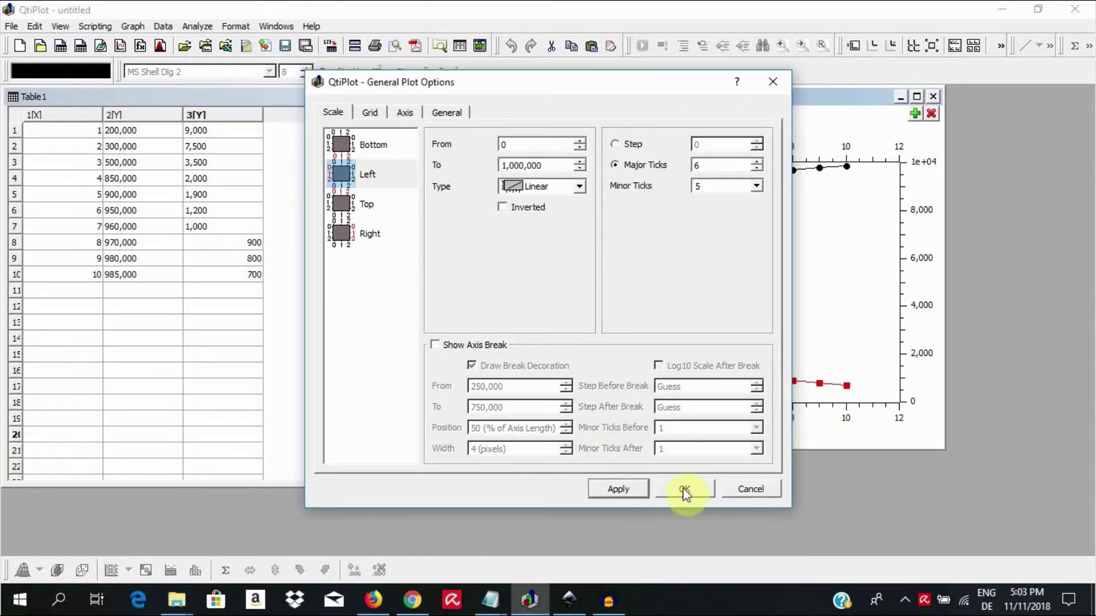
Set the right axis to a linear 0–10,000 scale.
click(344, 237)
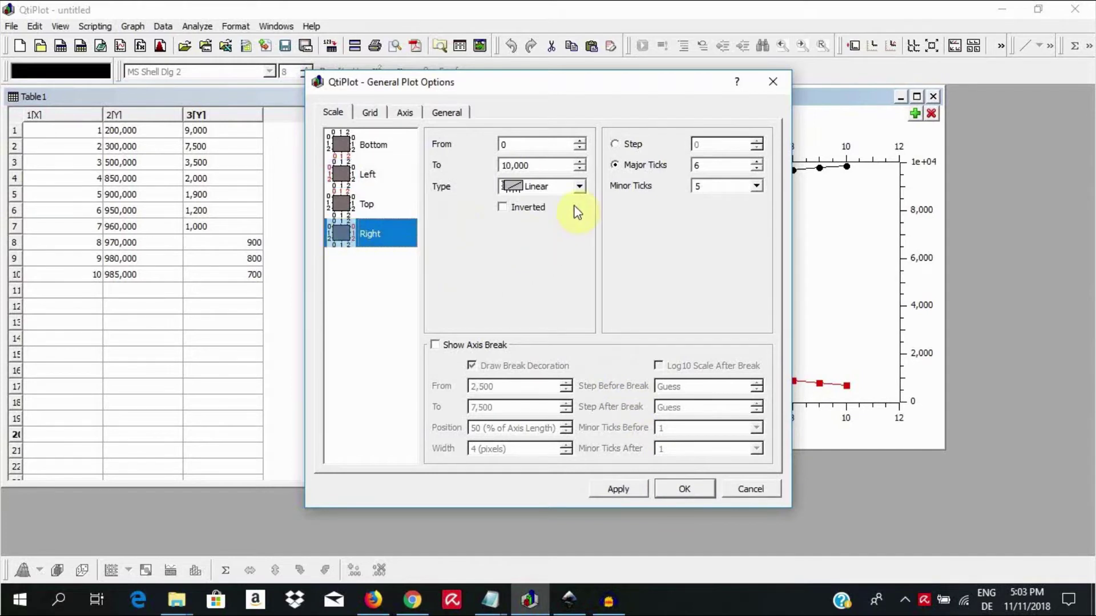
click(580, 188)
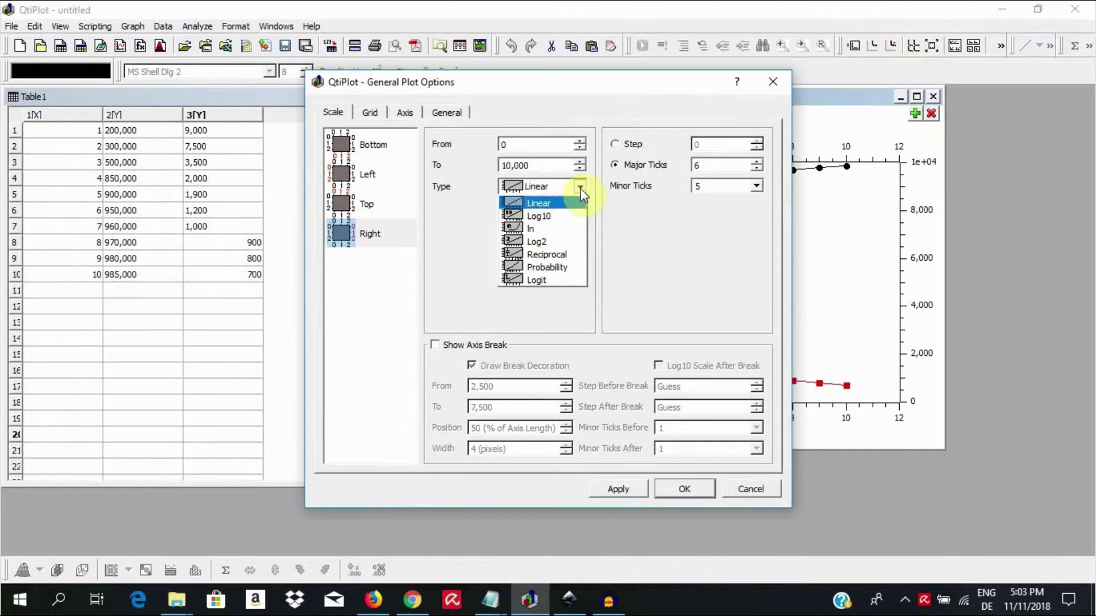
click(580, 187)
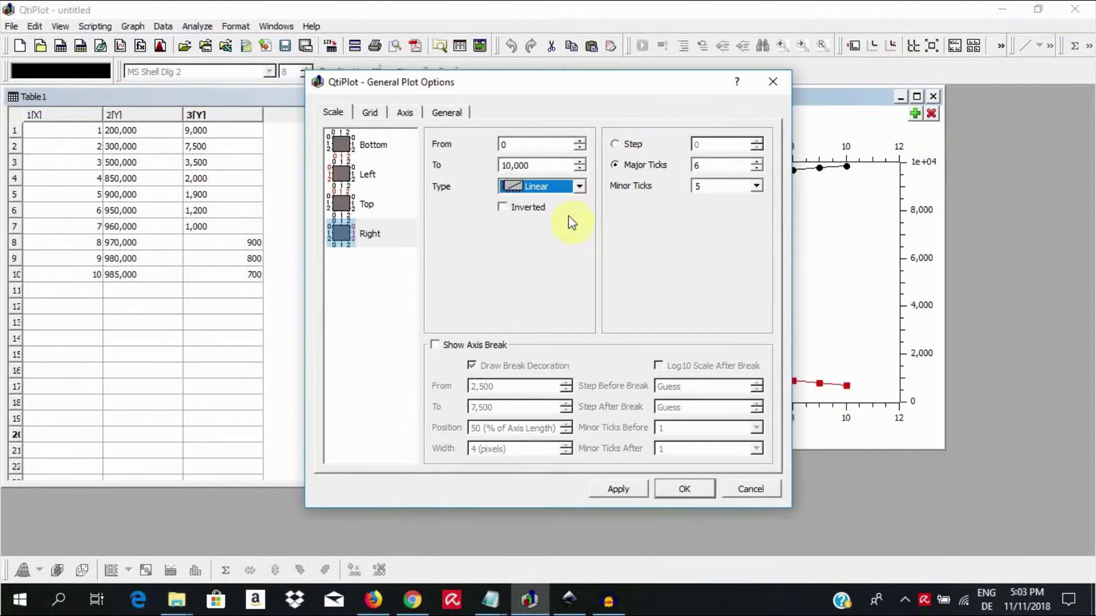
click(622, 491)
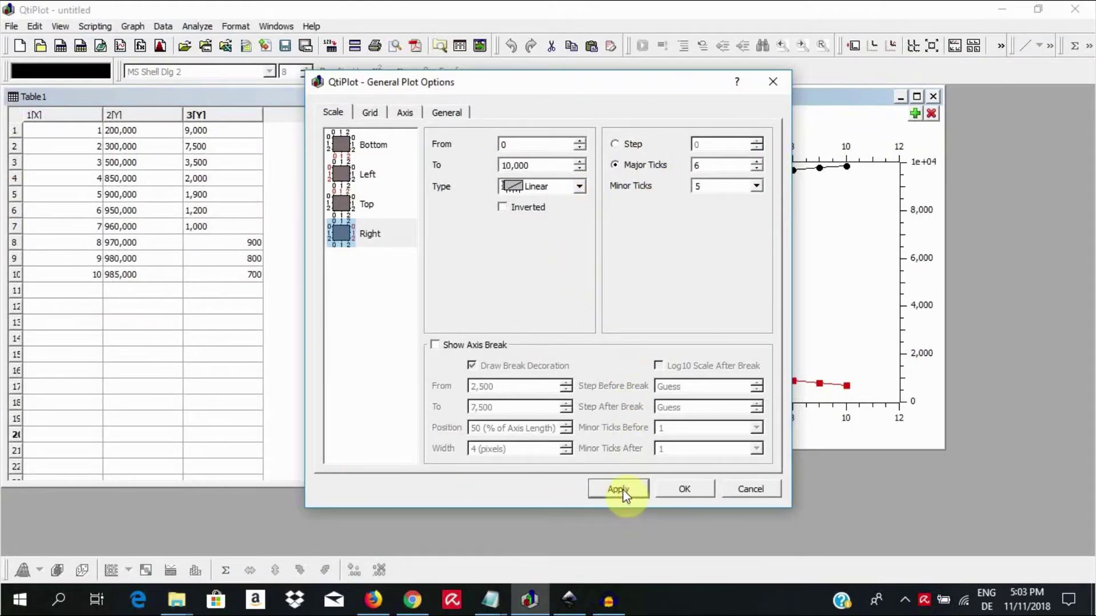
Set the bottom axis to a linear 0–12 scale and close Plot Options.
click(350, 142)
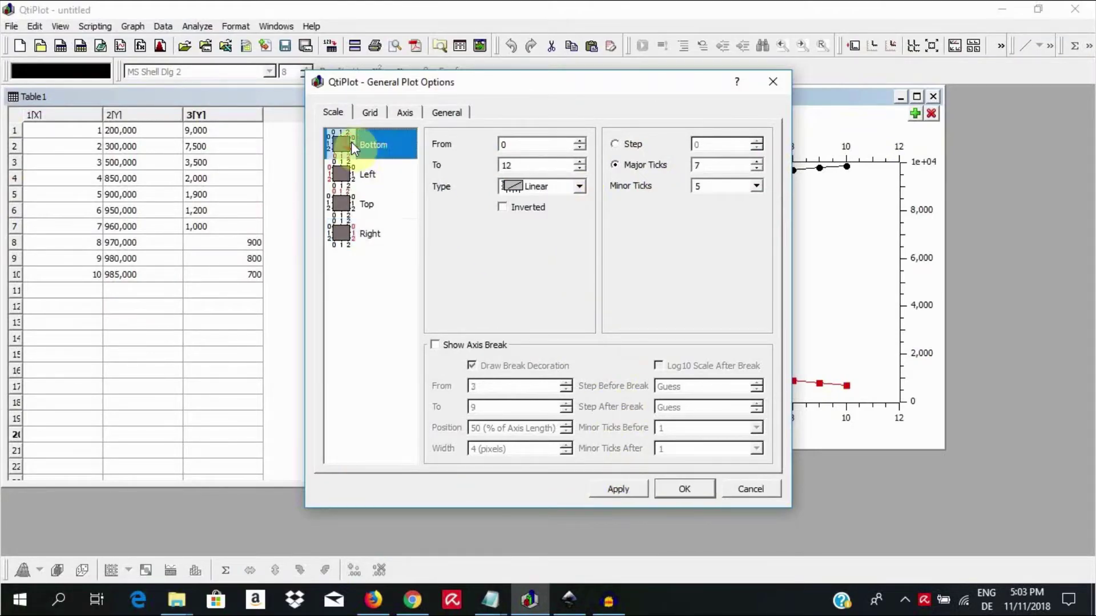
click(579, 189)
click(579, 188)
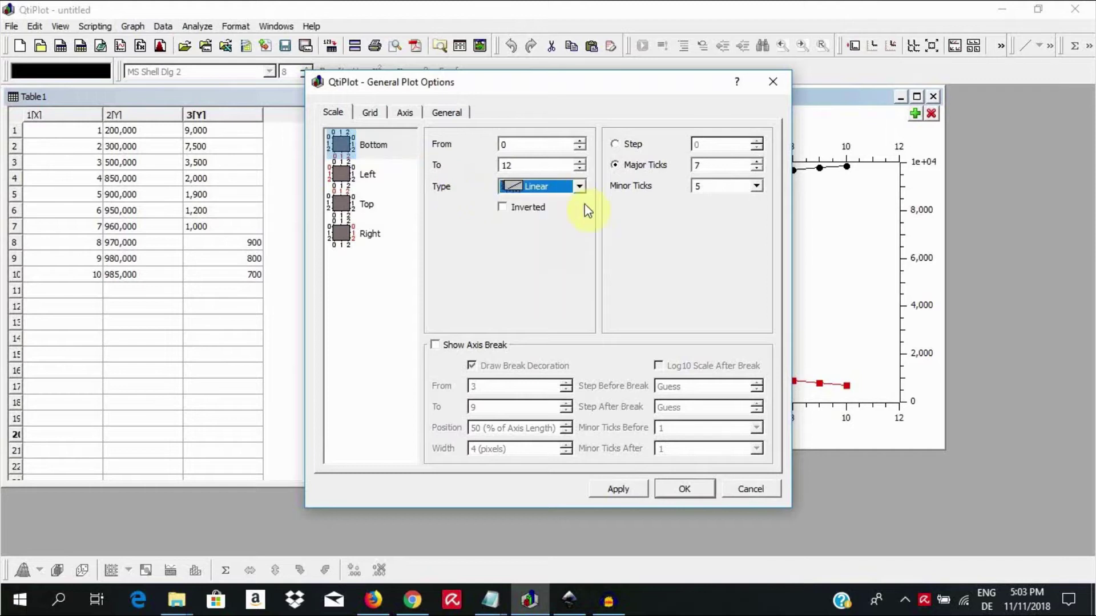
click(618, 489)
click(682, 491)
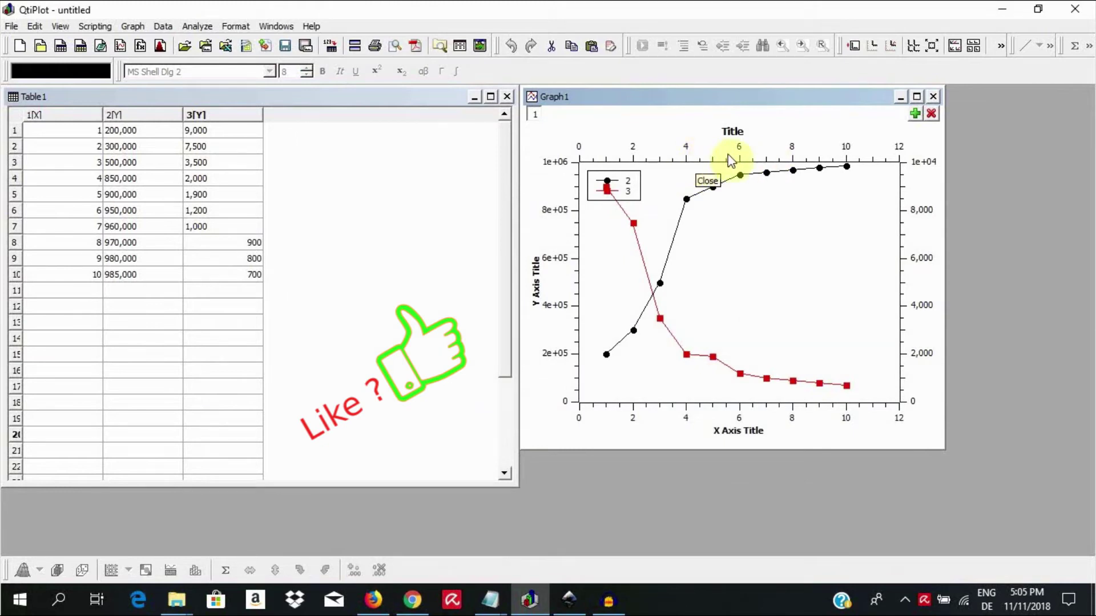
Review the top axis settings, then hide the top axis.
double_click(693, 158)
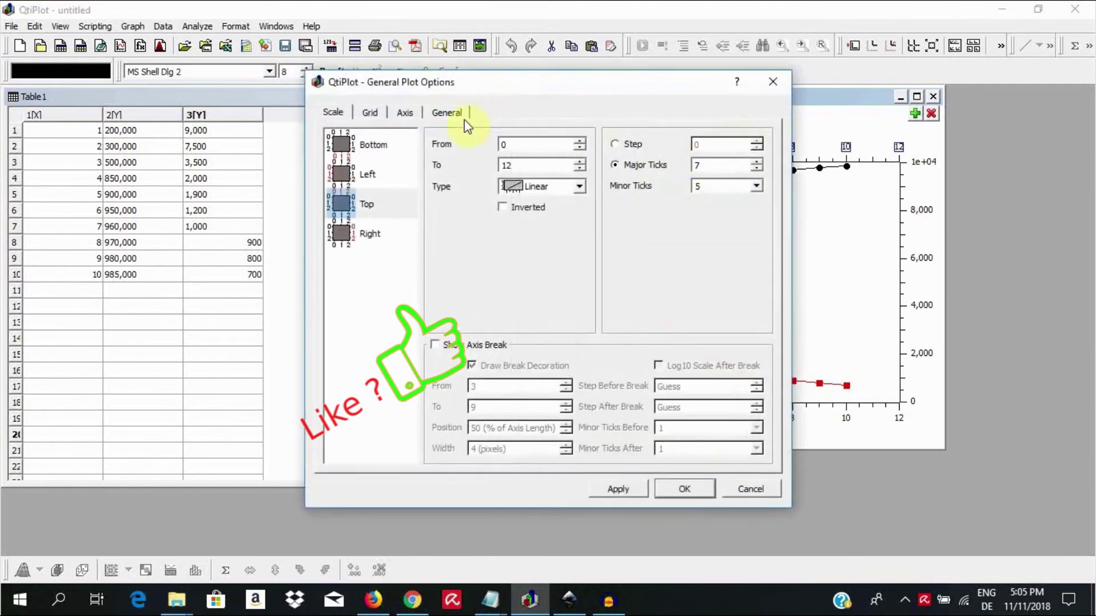
click(404, 114)
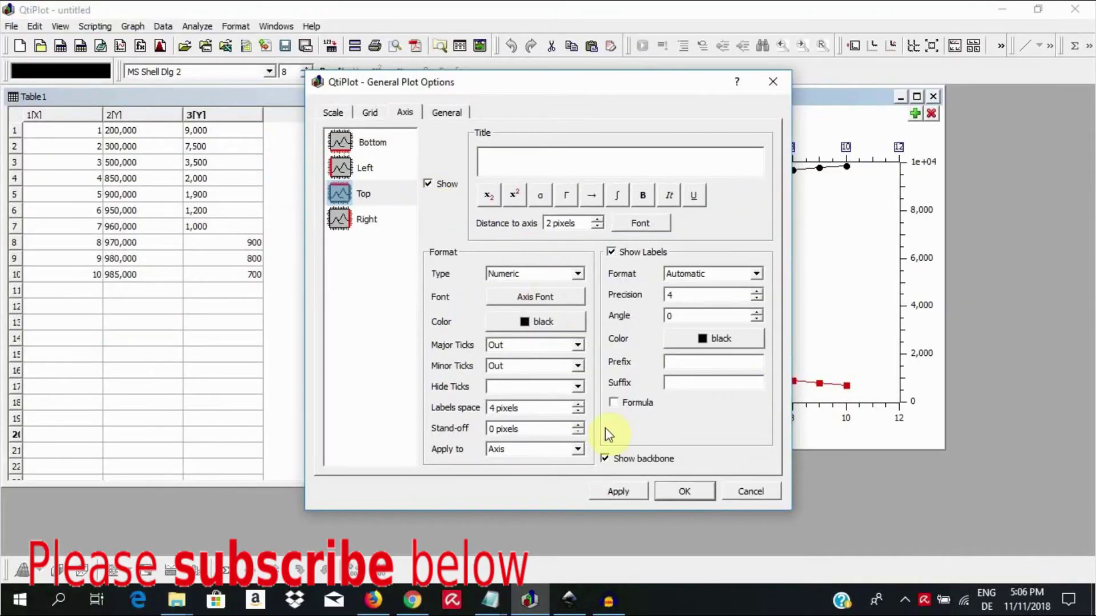
click(627, 494)
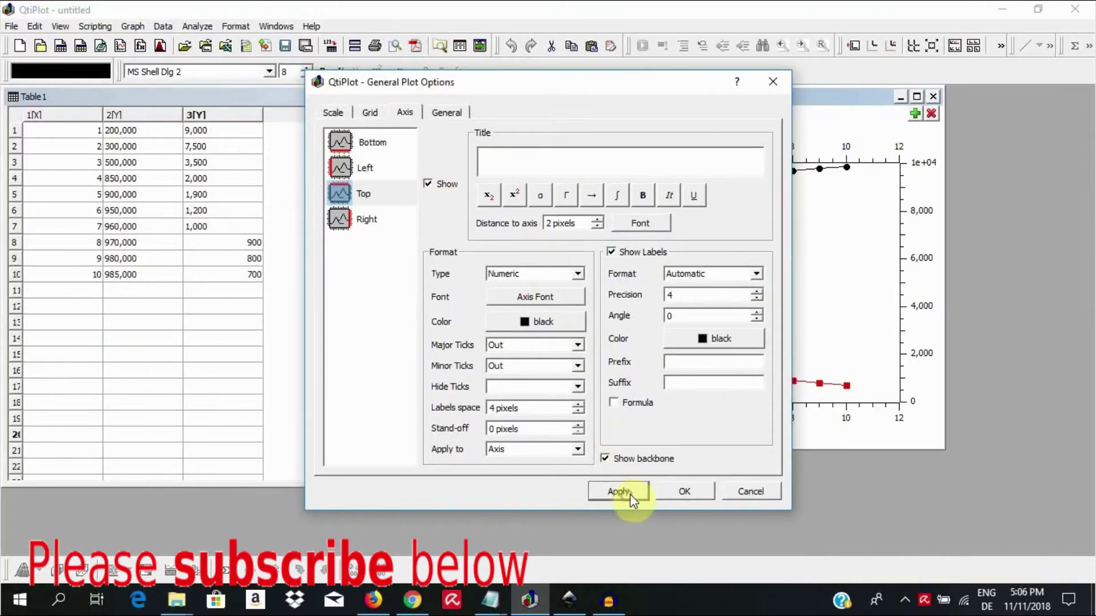
click(684, 491)
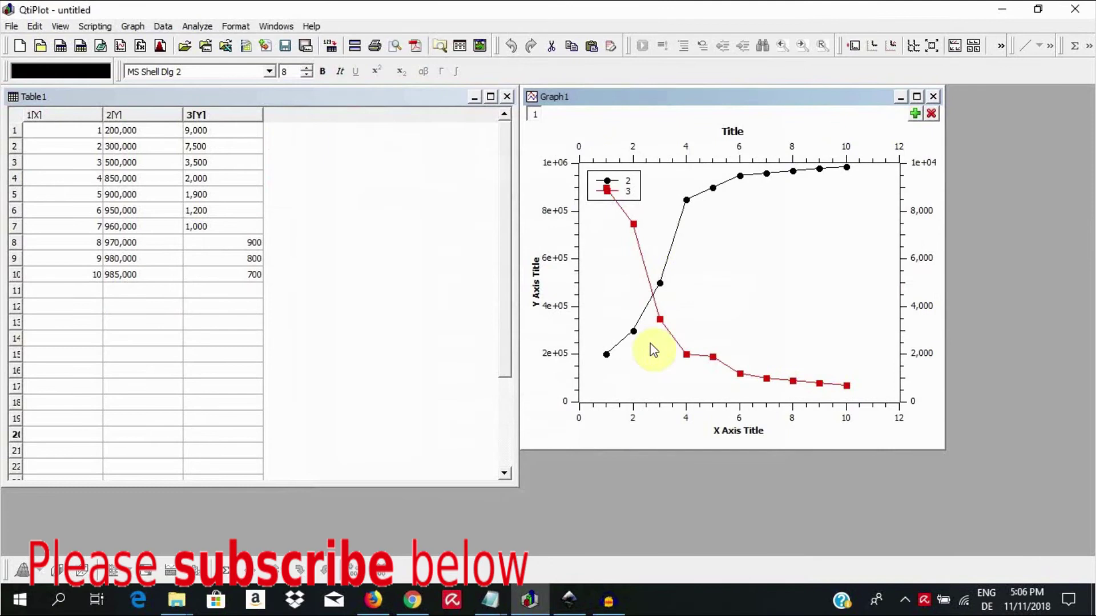
right_click(705, 166)
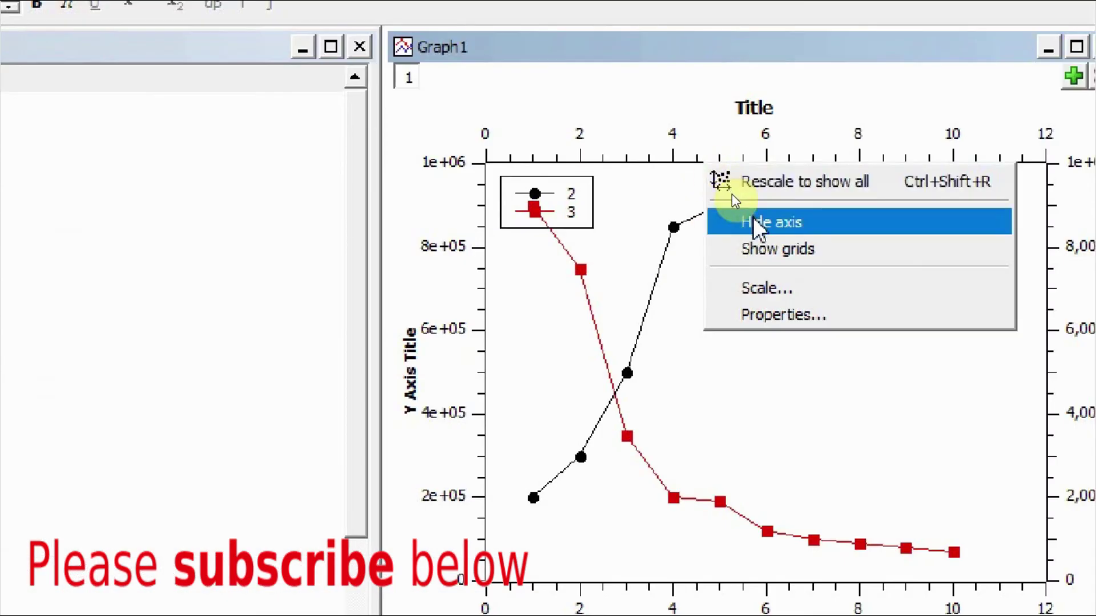
click(733, 196)
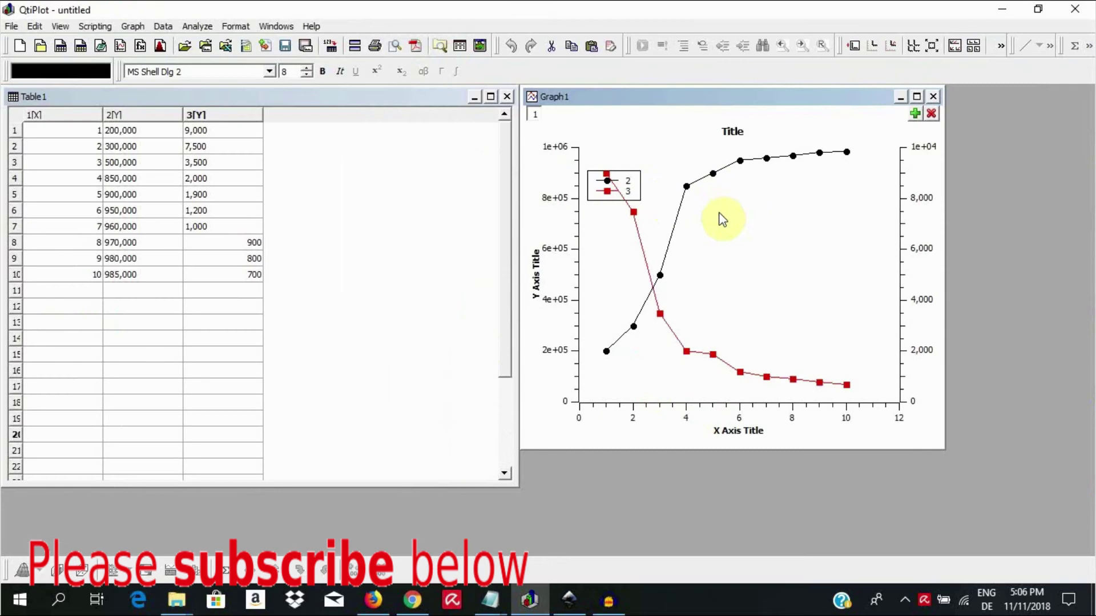
Replace the legend codes %(1) and %(2) with abc and xyz.
double_click(624, 185)
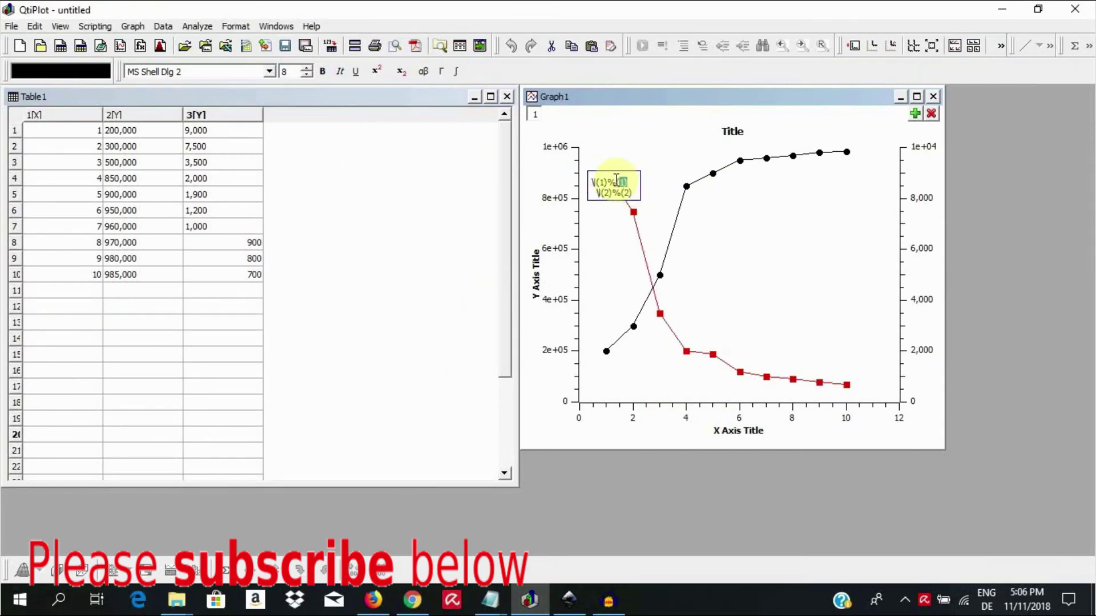
drag(627, 182, 607, 182)
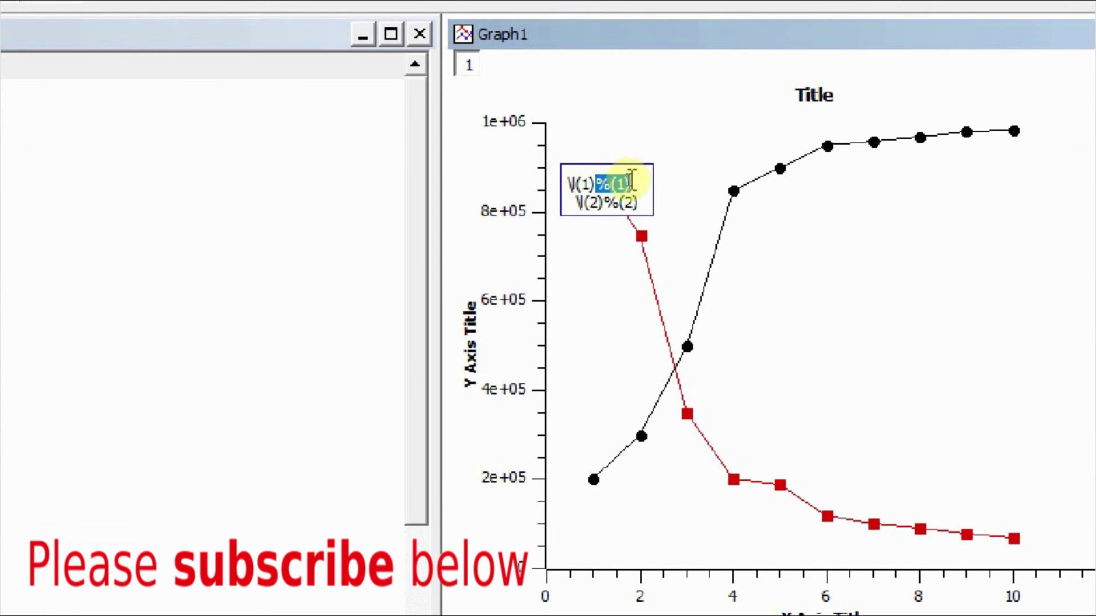
text(abc)
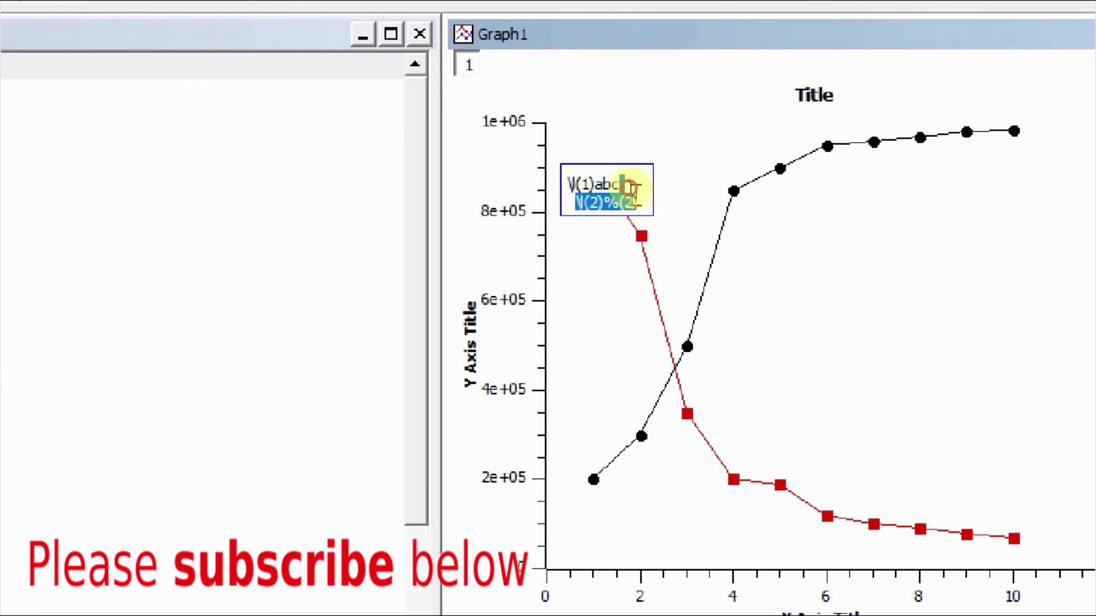
drag(638, 203, 603, 203)
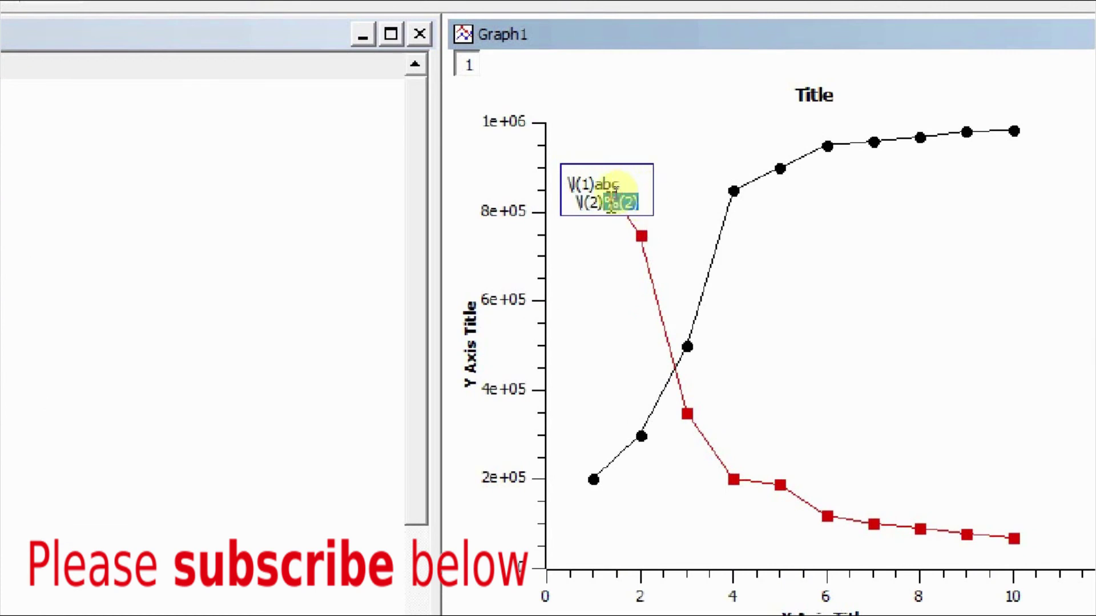
text(xyz)
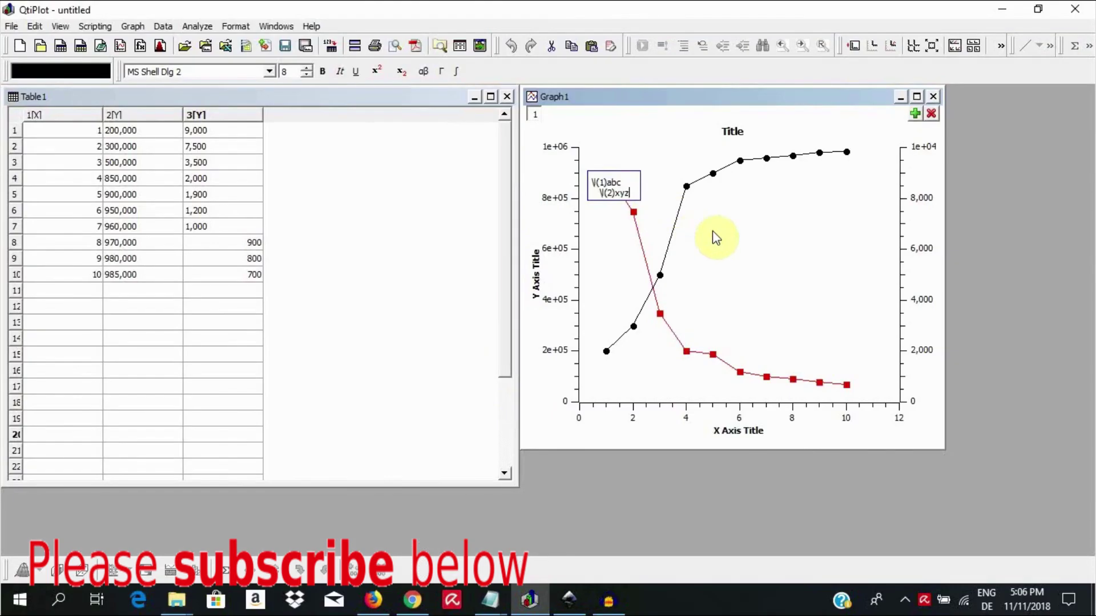
Move the legend up beside the graph title.
click(712, 231)
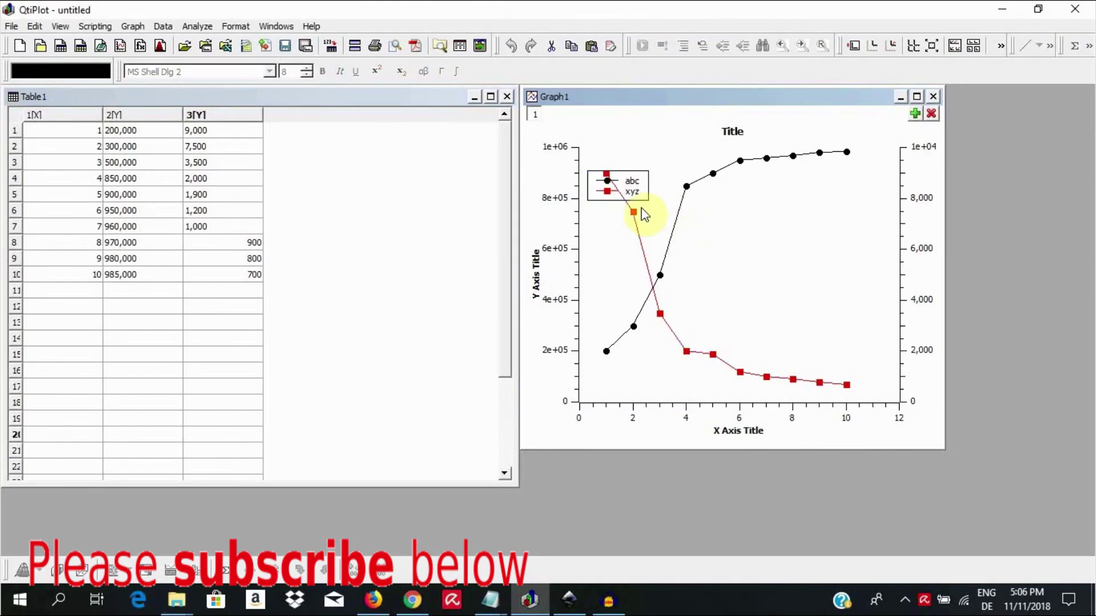
drag(628, 197, 668, 157)
click(645, 187)
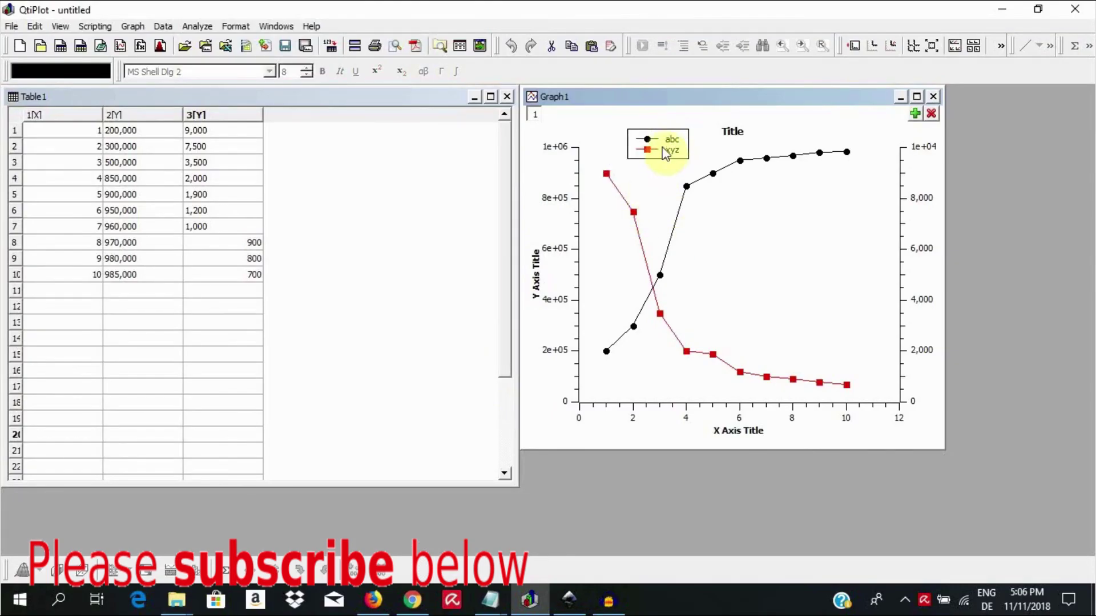